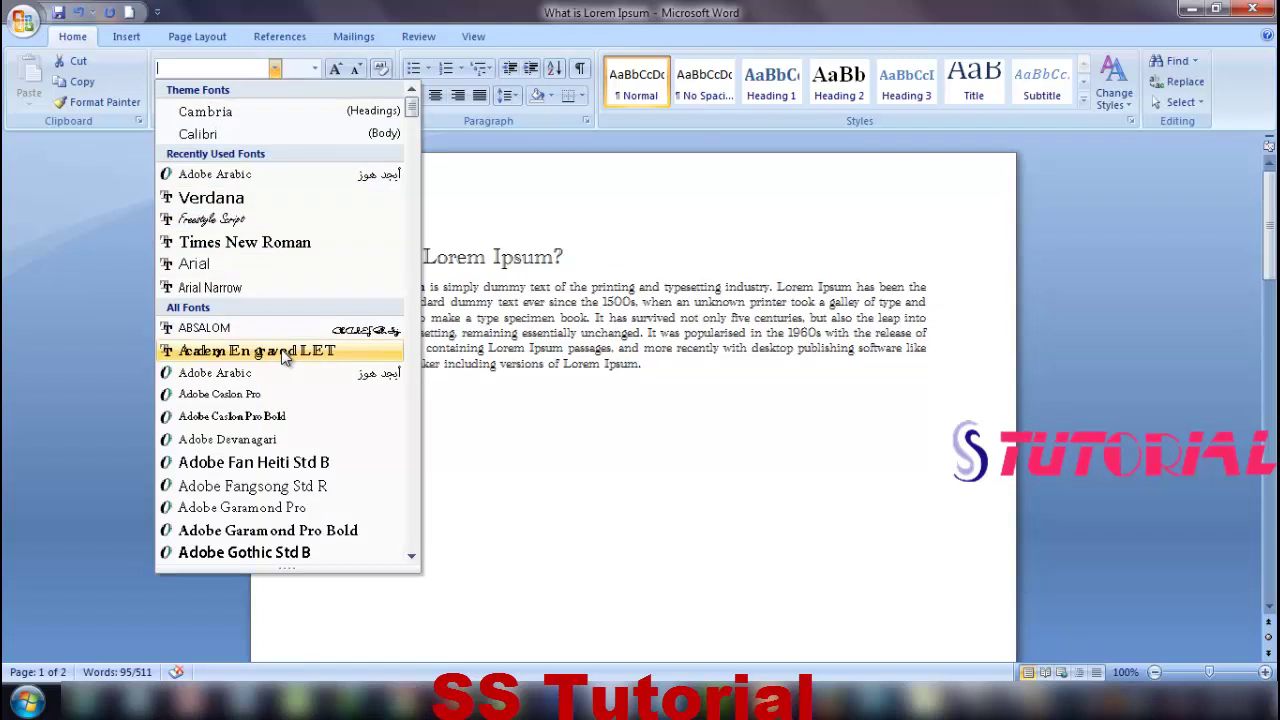
# - Set the "What is Lorem Ipsum?" heading and the paragraph below it to Verdana, size 16
pyautogui.click(258, 199)
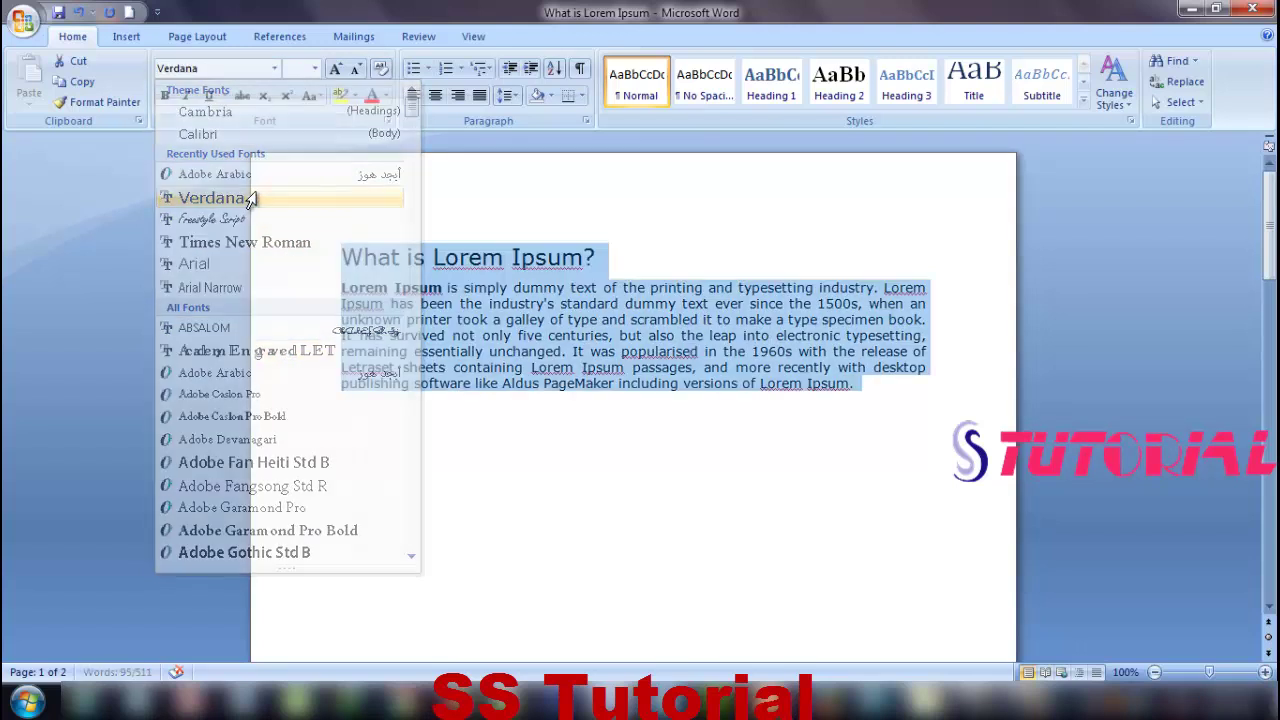
pyautogui.click(315, 69)
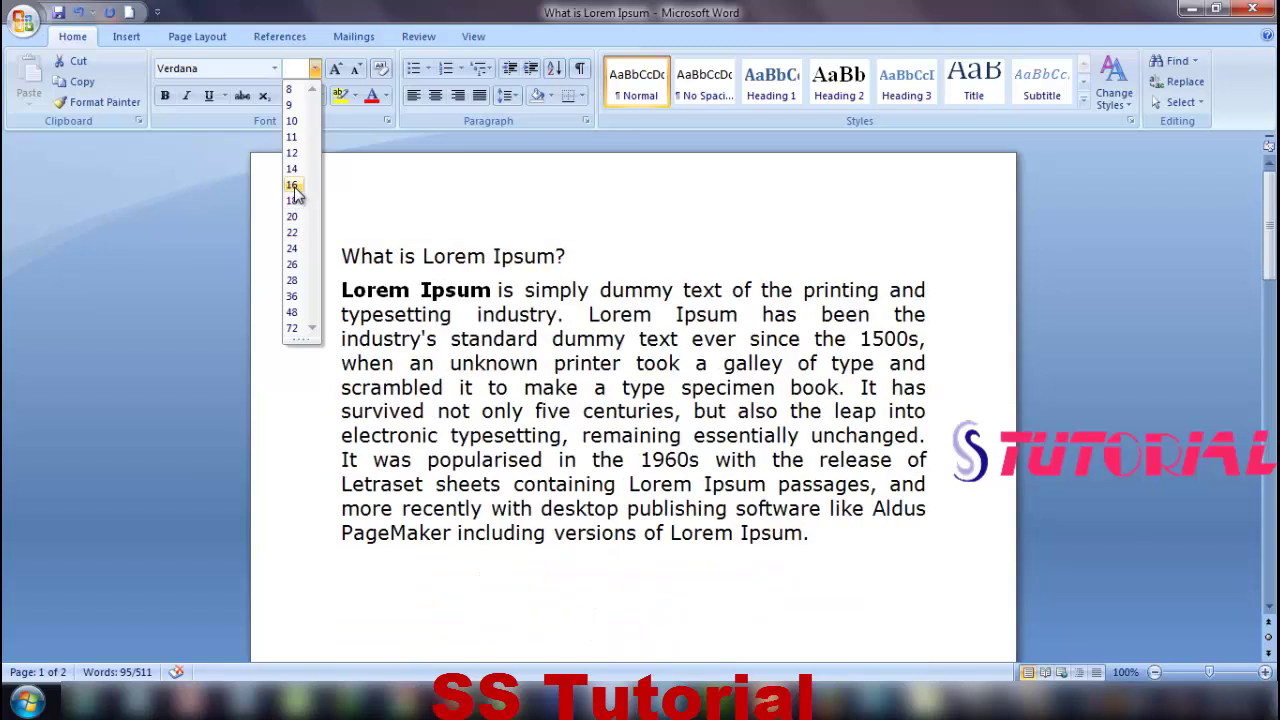
pyautogui.click(292, 186)
pyautogui.click(620, 265)
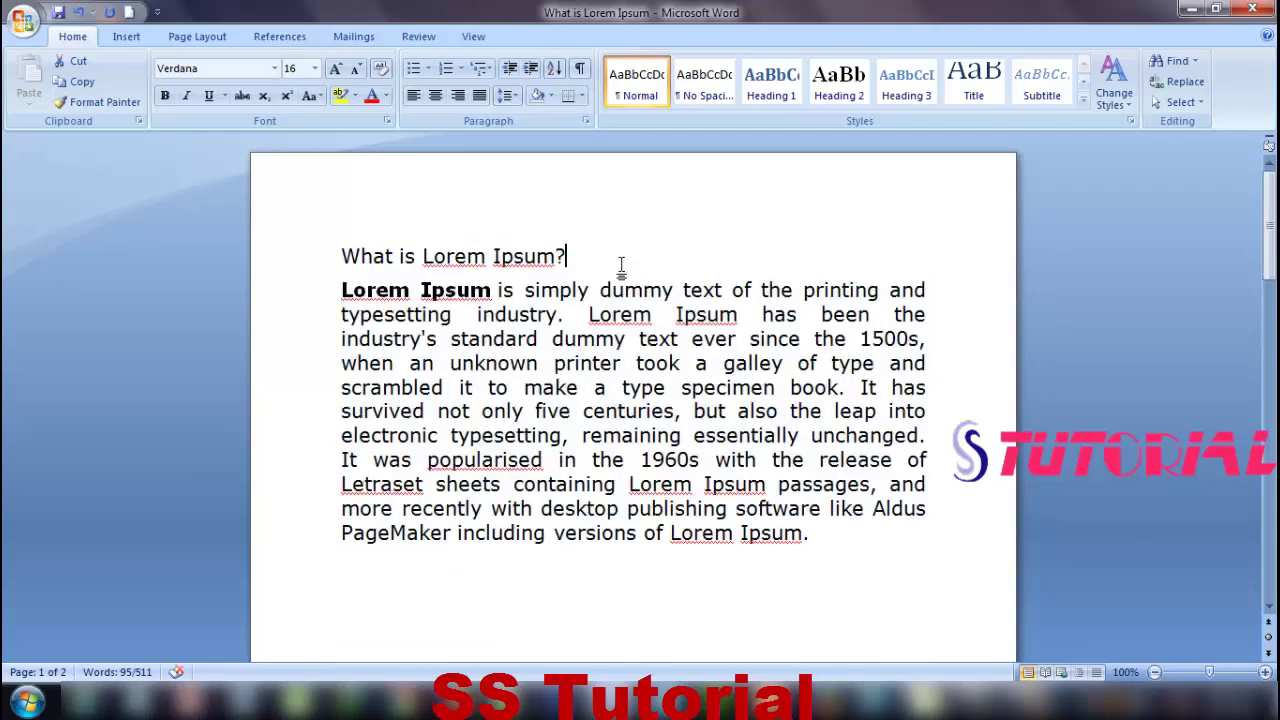
pyautogui.moveTo(340, 253); pyautogui.dragTo(894, 551)
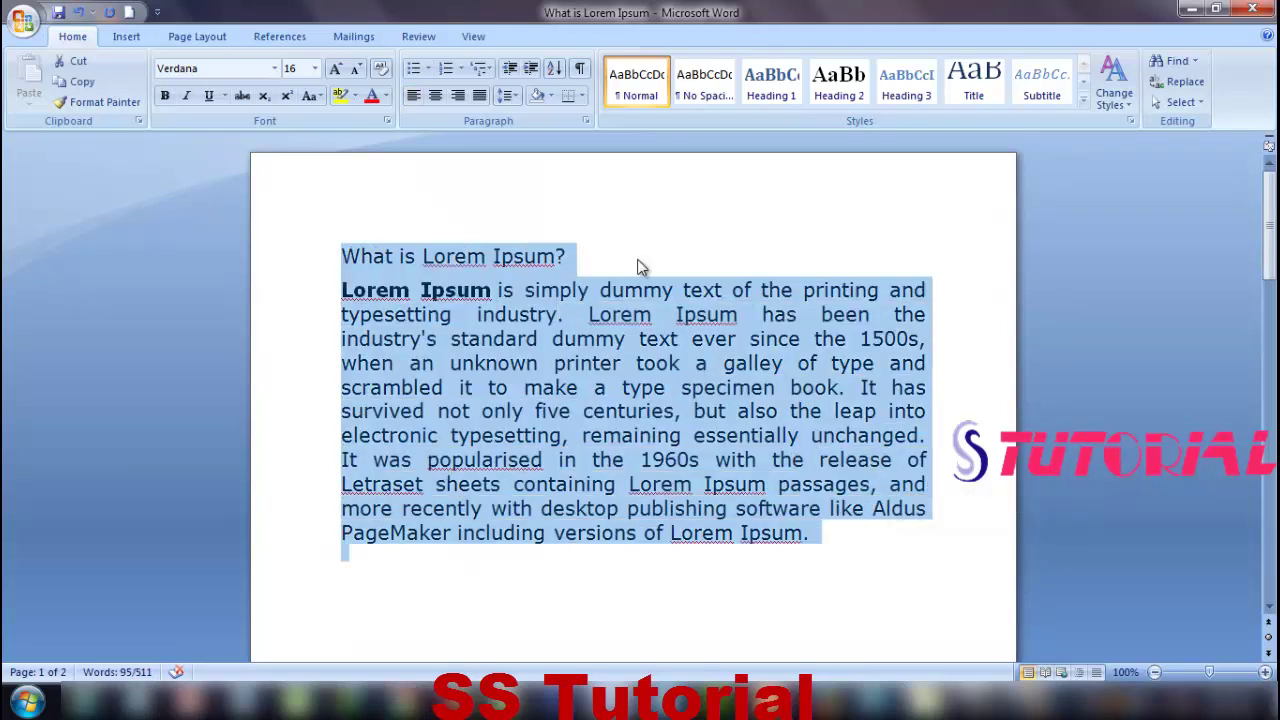
pyautogui.click(579, 260)
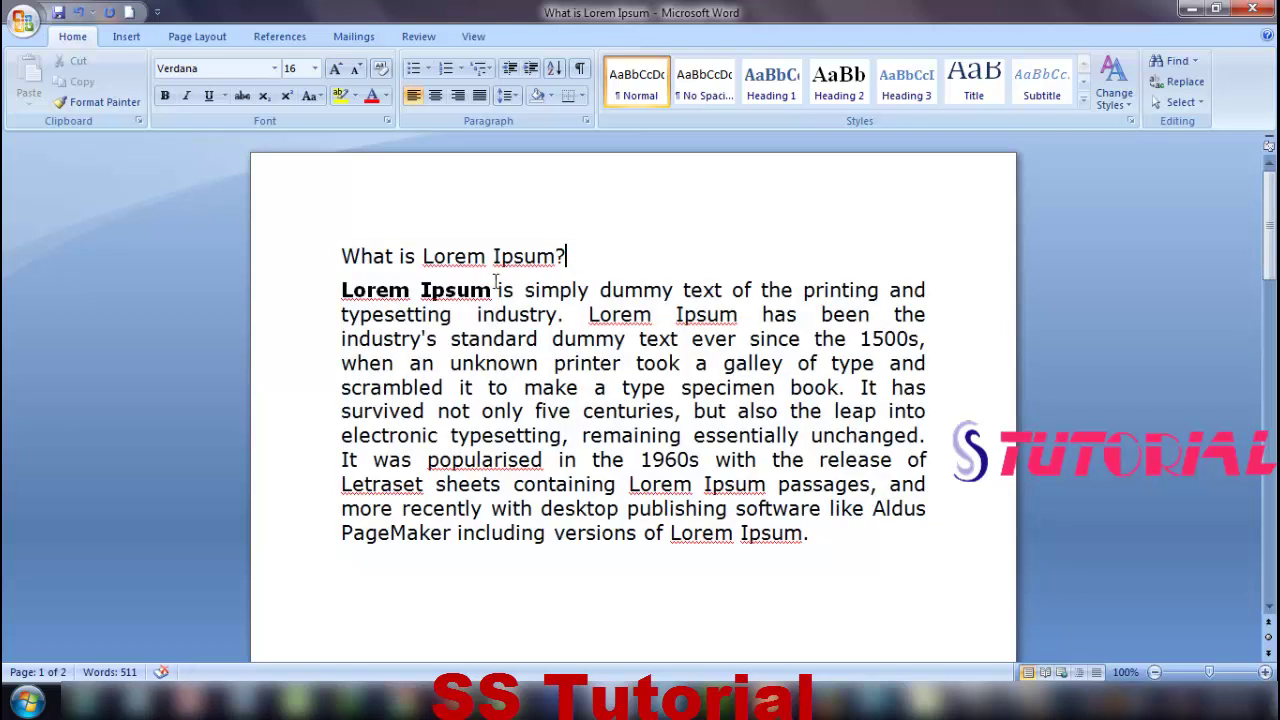
# - Remove the bold formatting from the words "Lorem Ipsum" at the start of the paragraph
pyautogui.moveTo(492, 290); pyautogui.dragTo(364, 292)
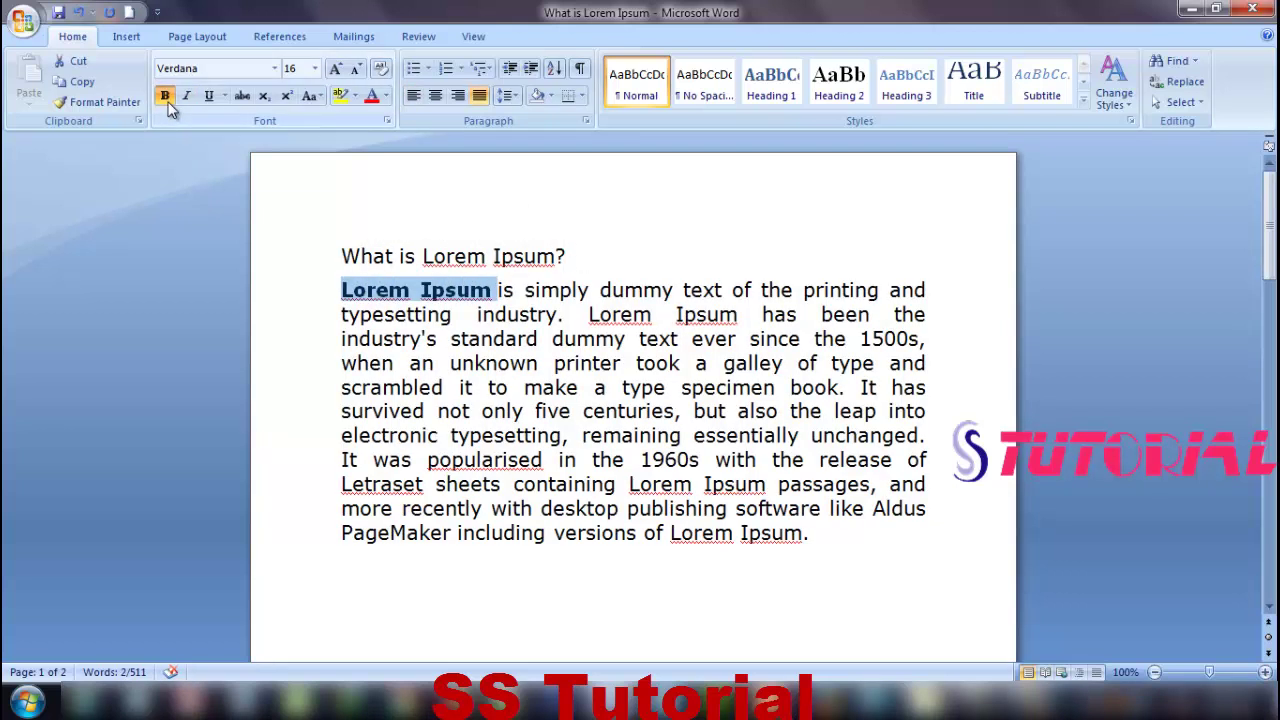
pyautogui.click(583, 262)
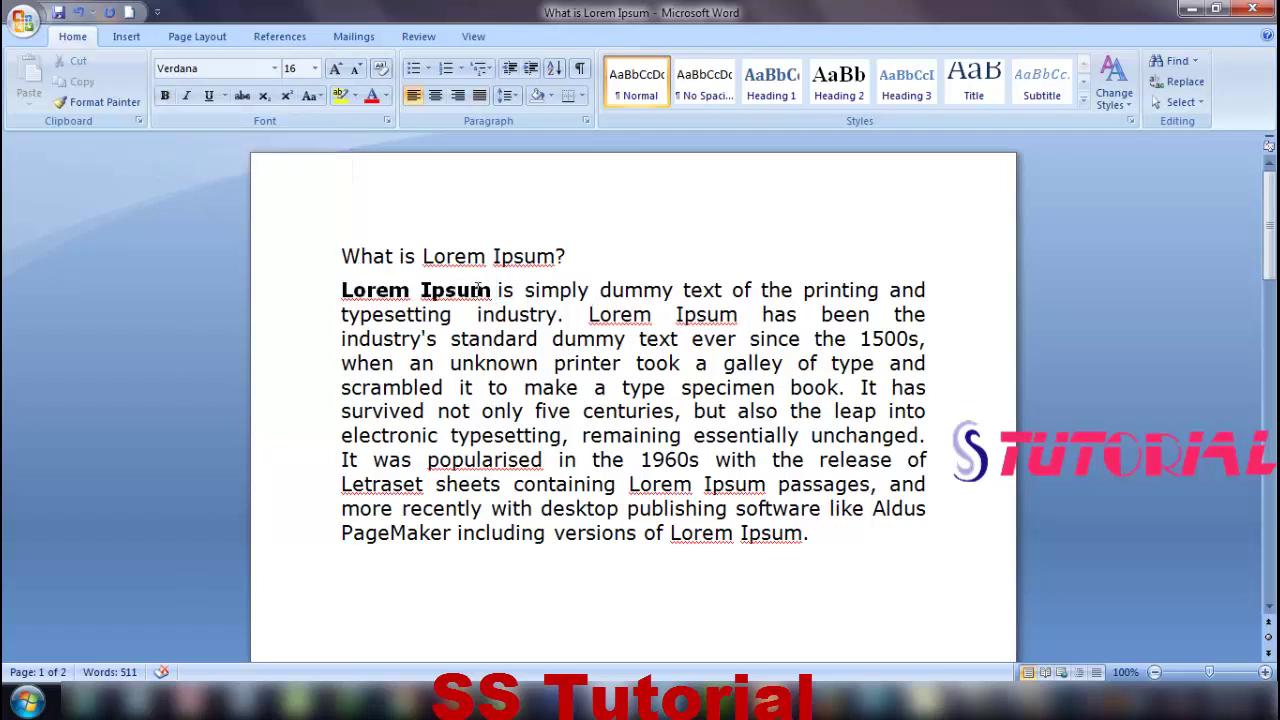
pyautogui.moveTo(493, 290); pyautogui.dragTo(345, 291)
pyautogui.click(166, 98)
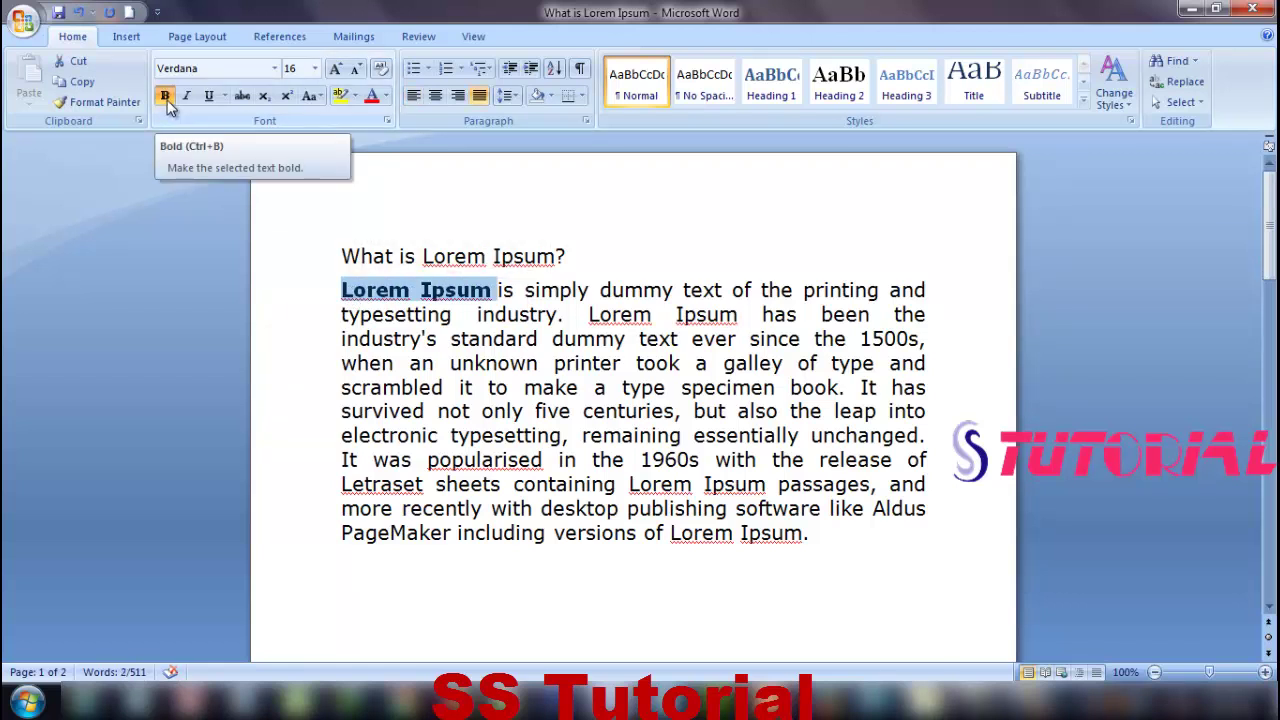
pyautogui.click(166, 97)
pyautogui.click(577, 262)
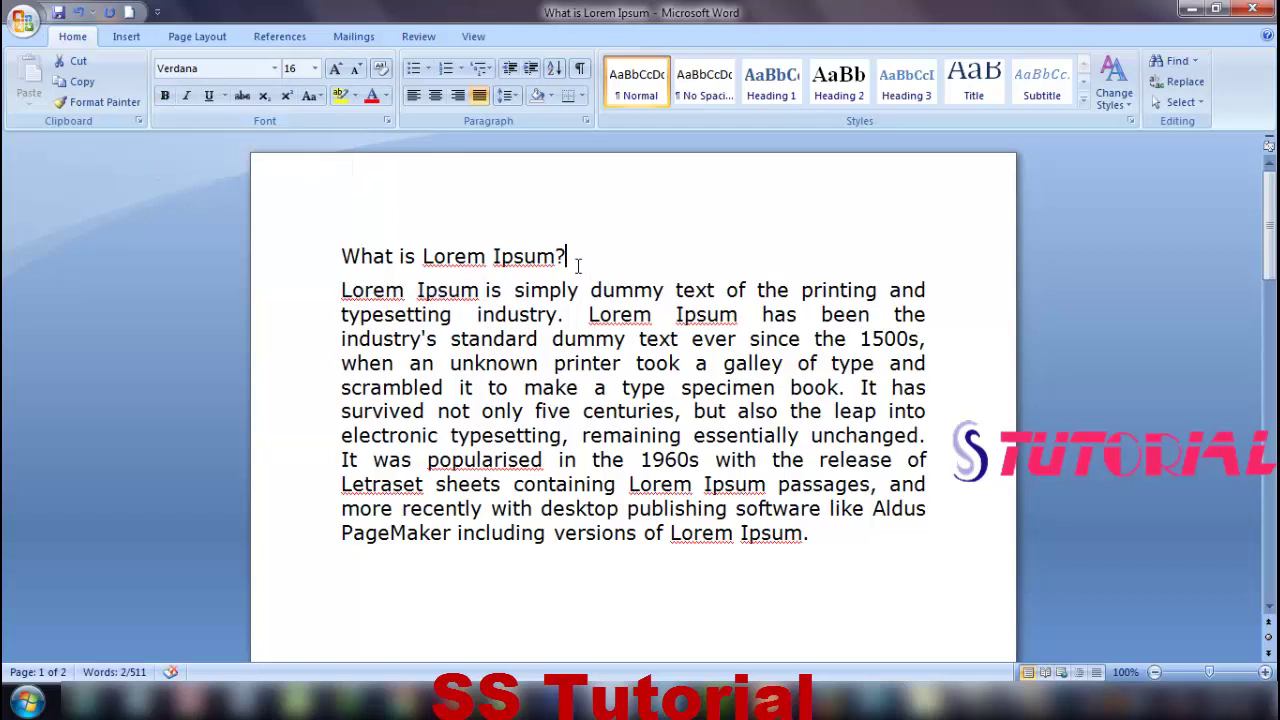
# - Left-align the "What is Lorem Ipsum?" heading and the paragraph below it
pyautogui.moveTo(346, 258); pyautogui.dragTo(869, 533)
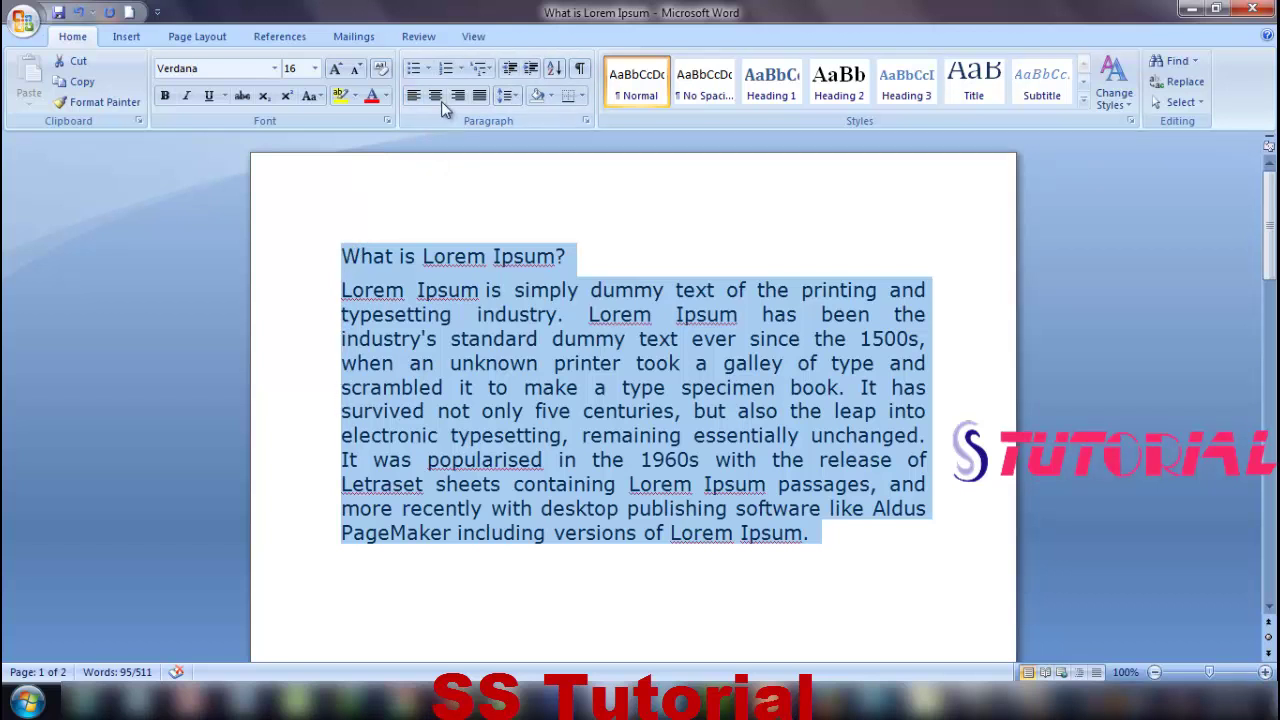
pyautogui.click(413, 96)
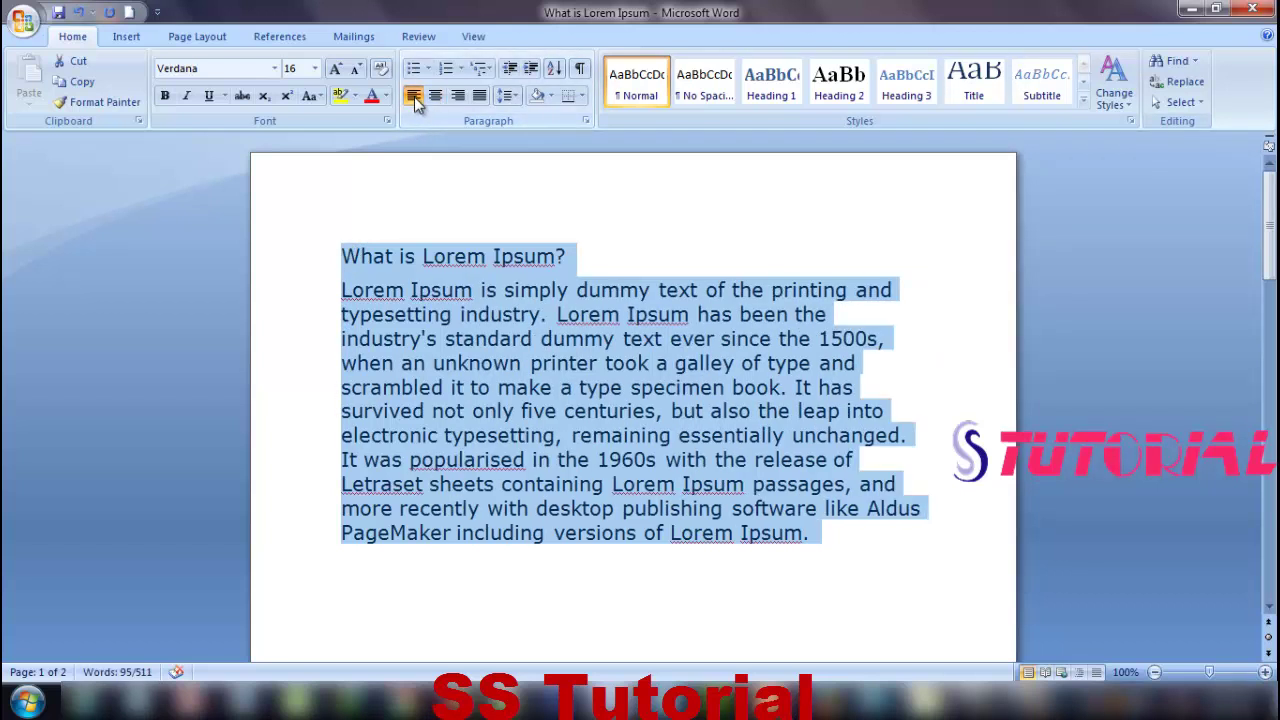
pyautogui.click(590, 252)
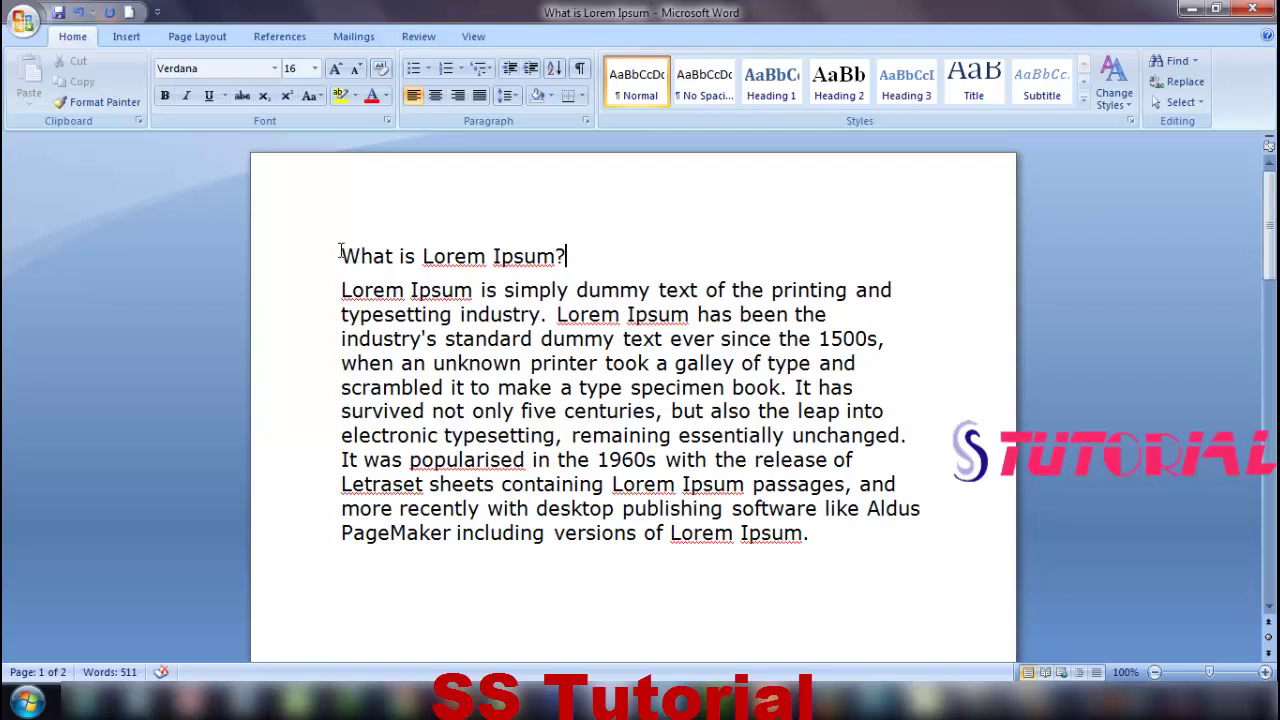
# - Switch the heading and its paragraph to justified alignment and back to left alignment
pyautogui.moveTo(343, 256); pyautogui.dragTo(848, 527)
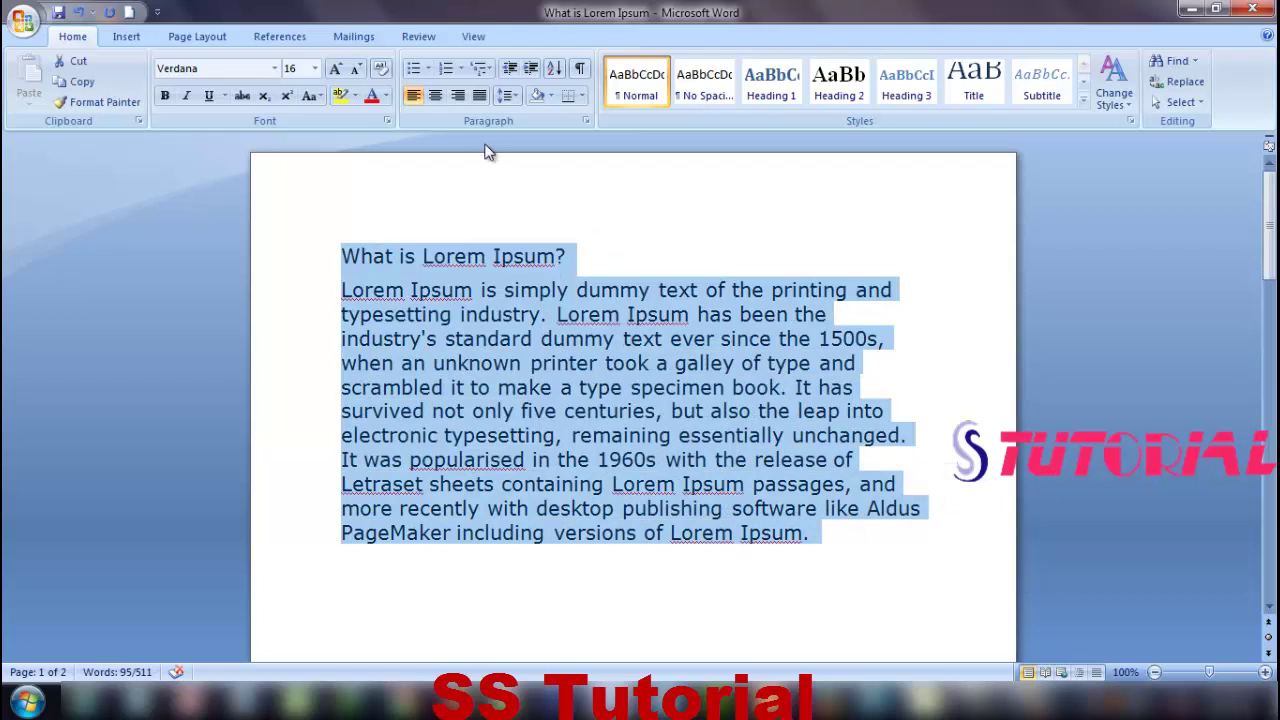
pyautogui.click(480, 100)
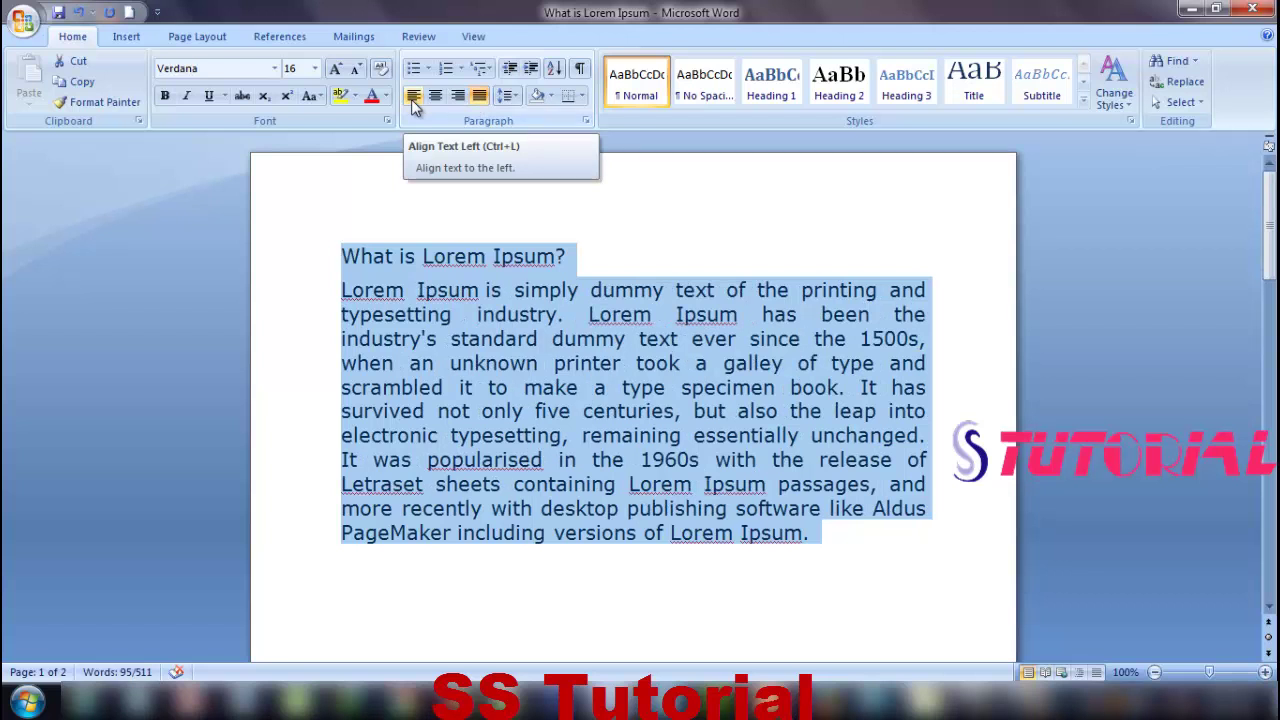
pyautogui.click(414, 97)
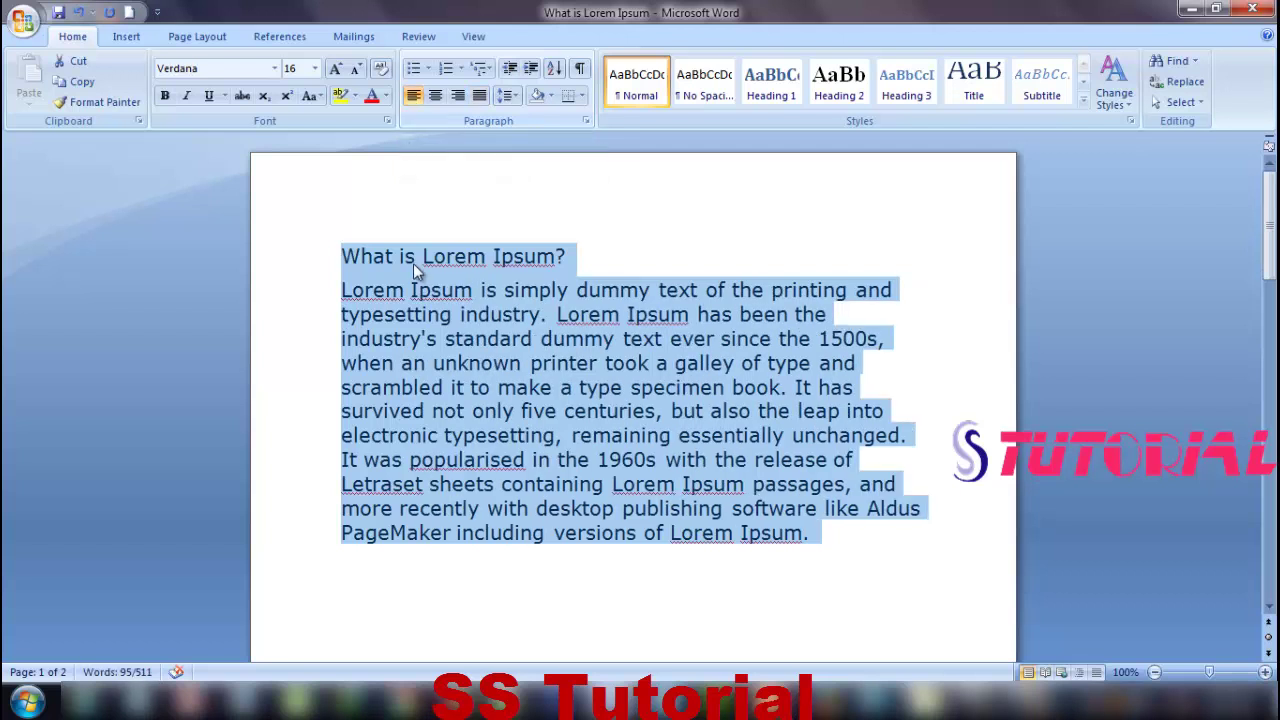
pyautogui.click(391, 226)
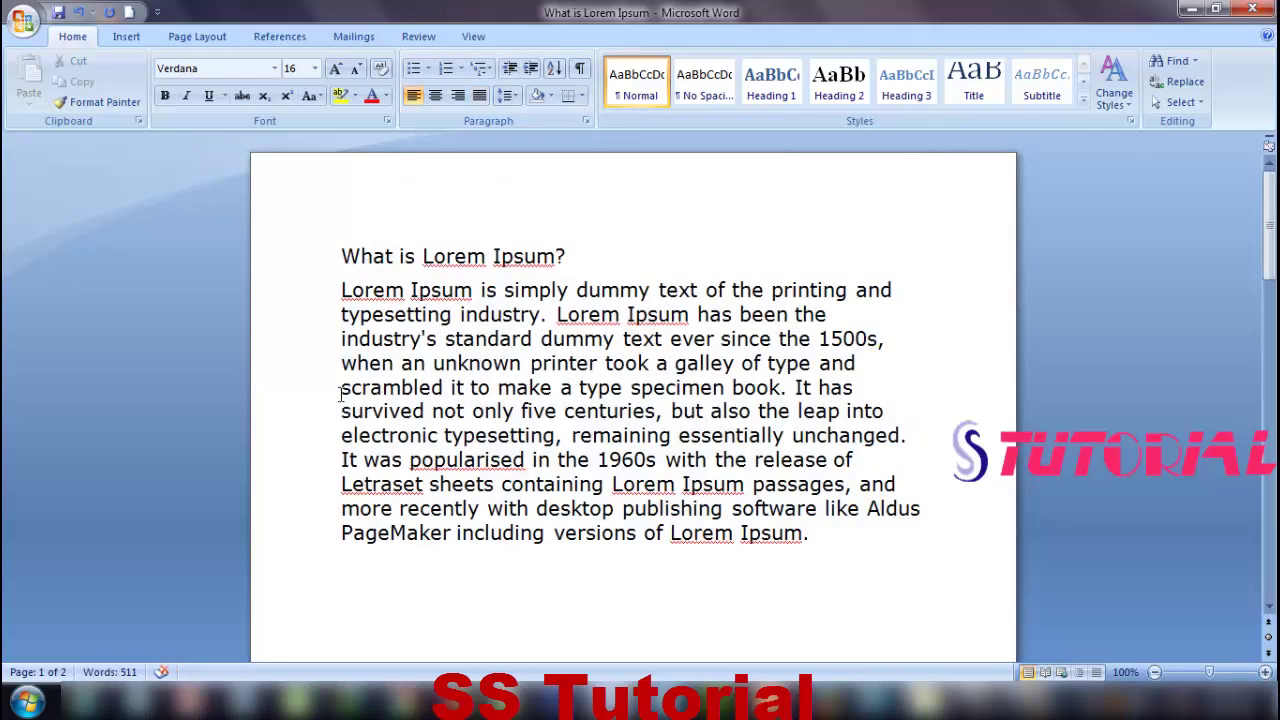
# - Center the "What is Lorem Ipsum?" heading and the whole paragraph below it
pyautogui.moveTo(343, 257); pyautogui.dragTo(815, 552)
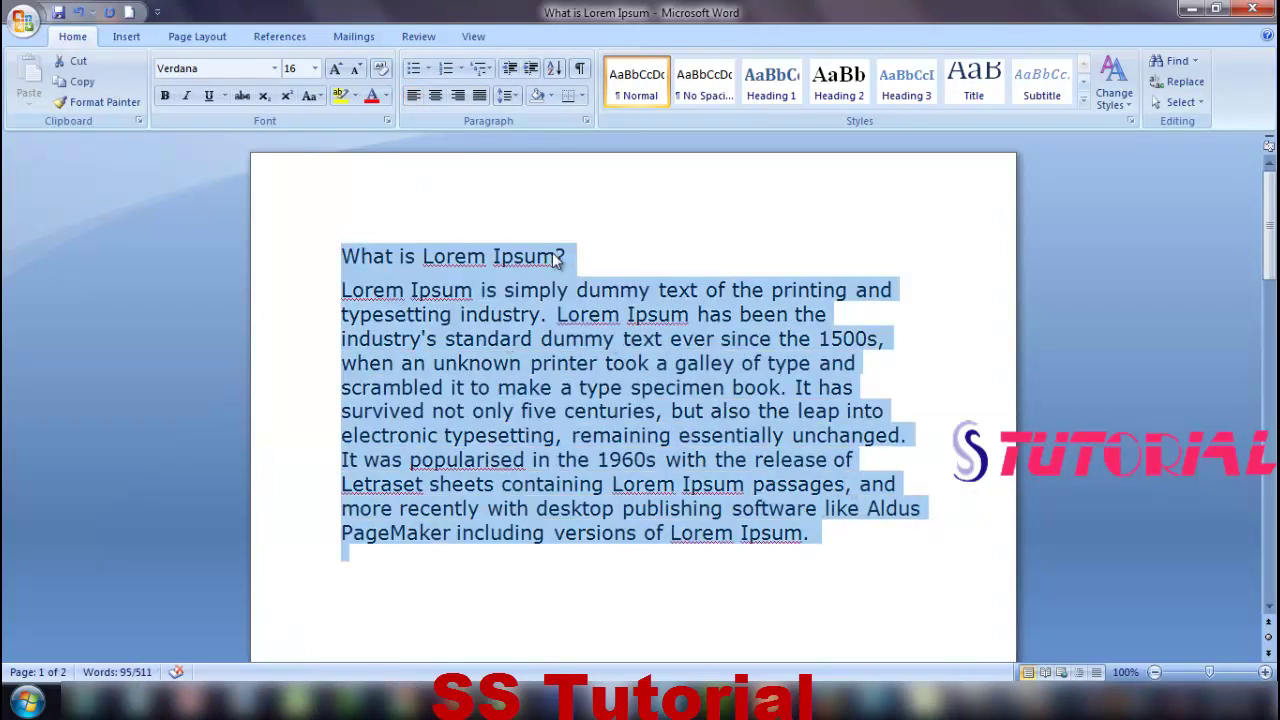
pyautogui.click(436, 97)
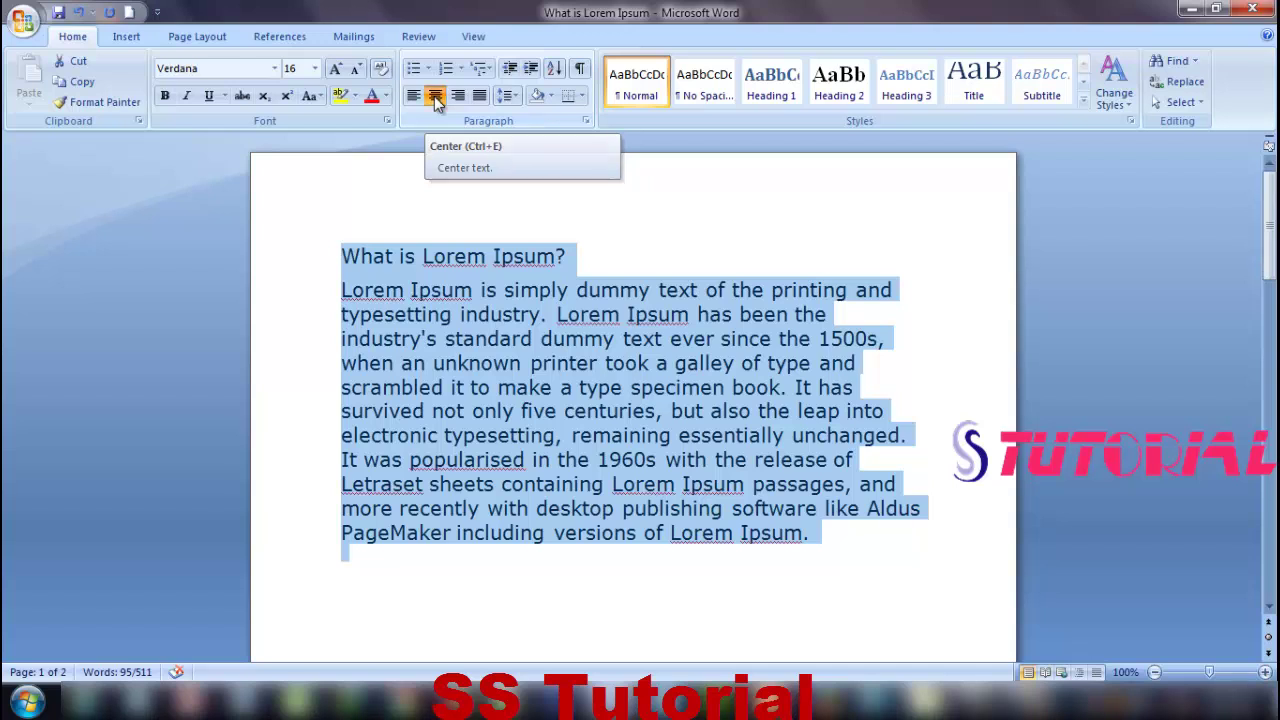
pyautogui.click(770, 272)
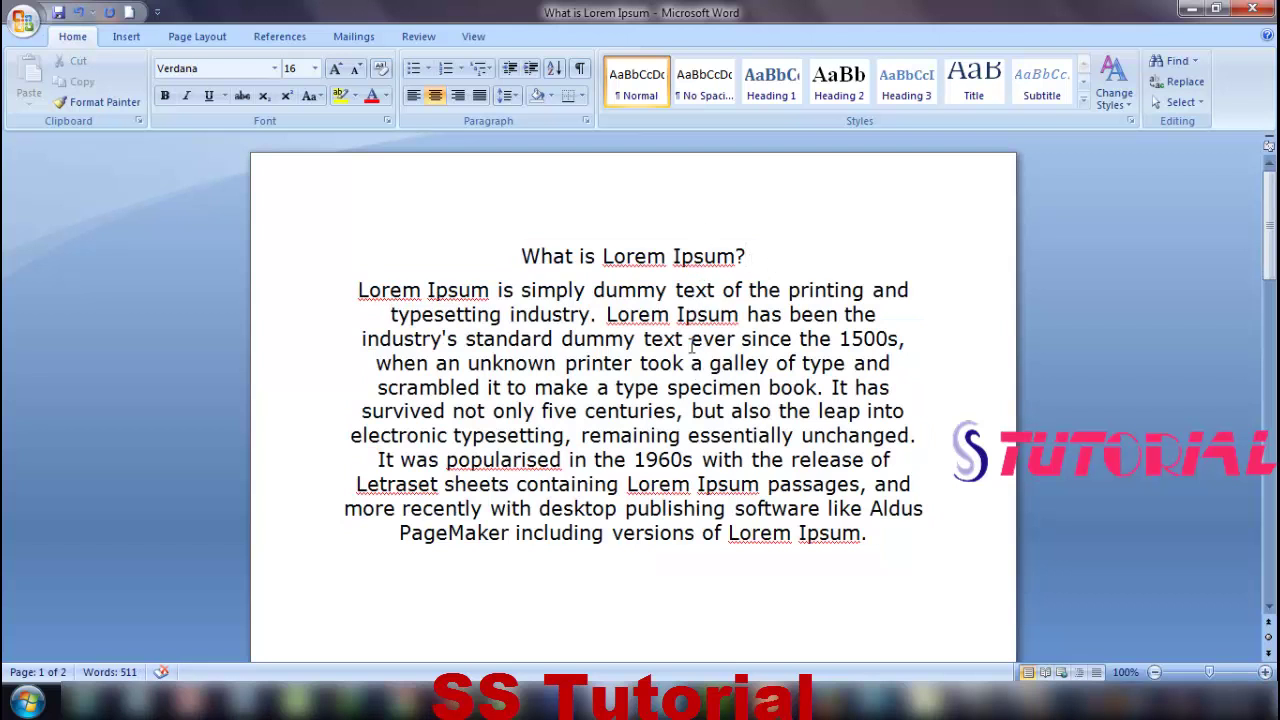
# - Align the "What is Lorem Ipsum?" heading and its paragraph to the right margin
pyautogui.moveTo(522, 256); pyautogui.dragTo(878, 533)
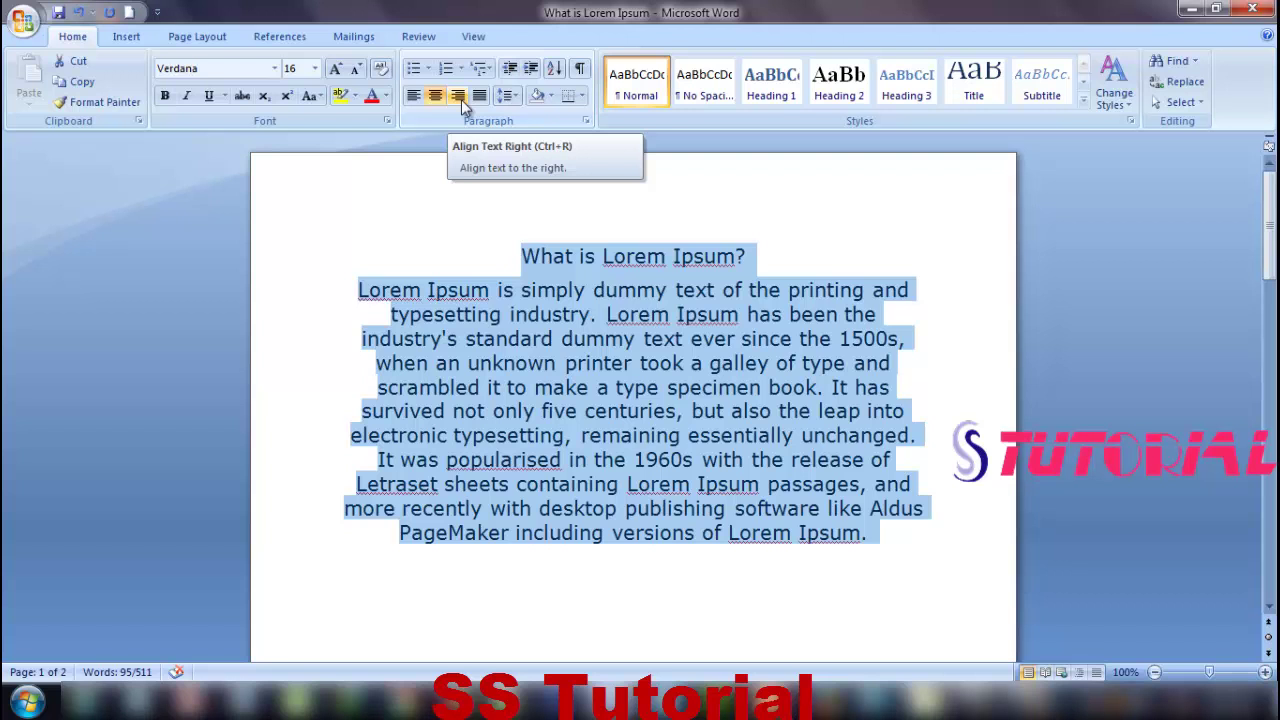
pyautogui.click(458, 96)
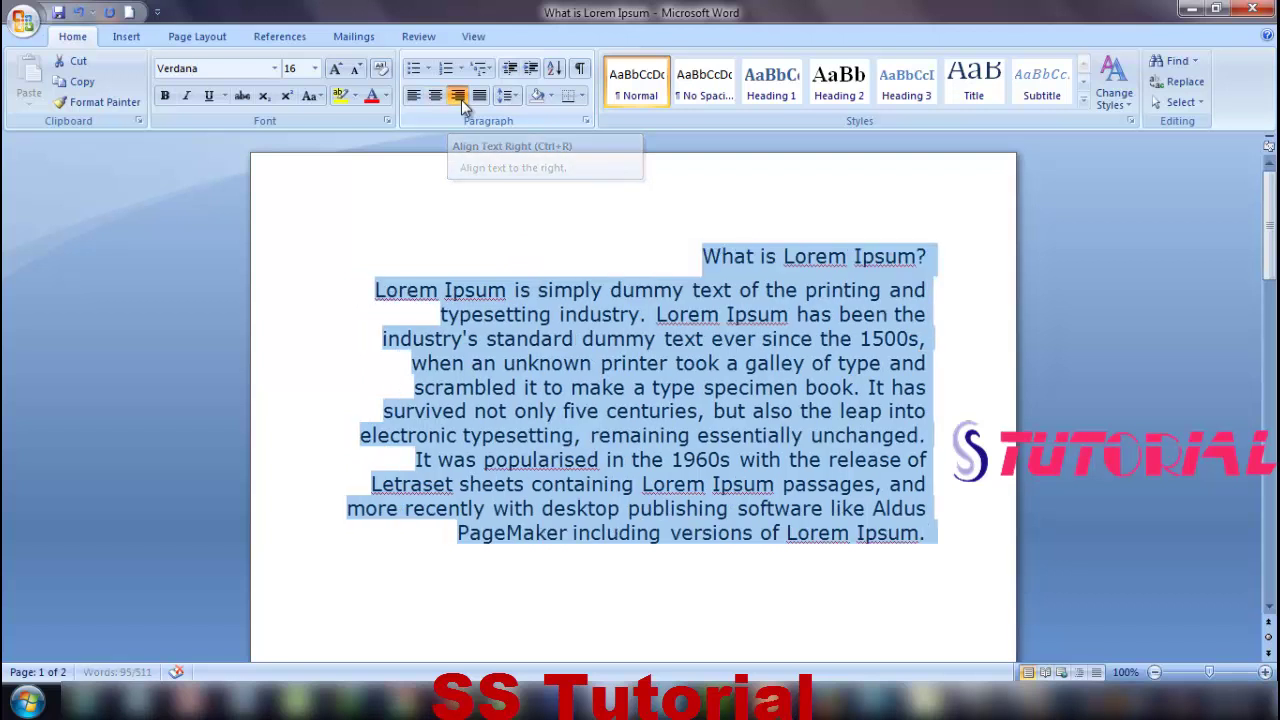
pyautogui.click(936, 313)
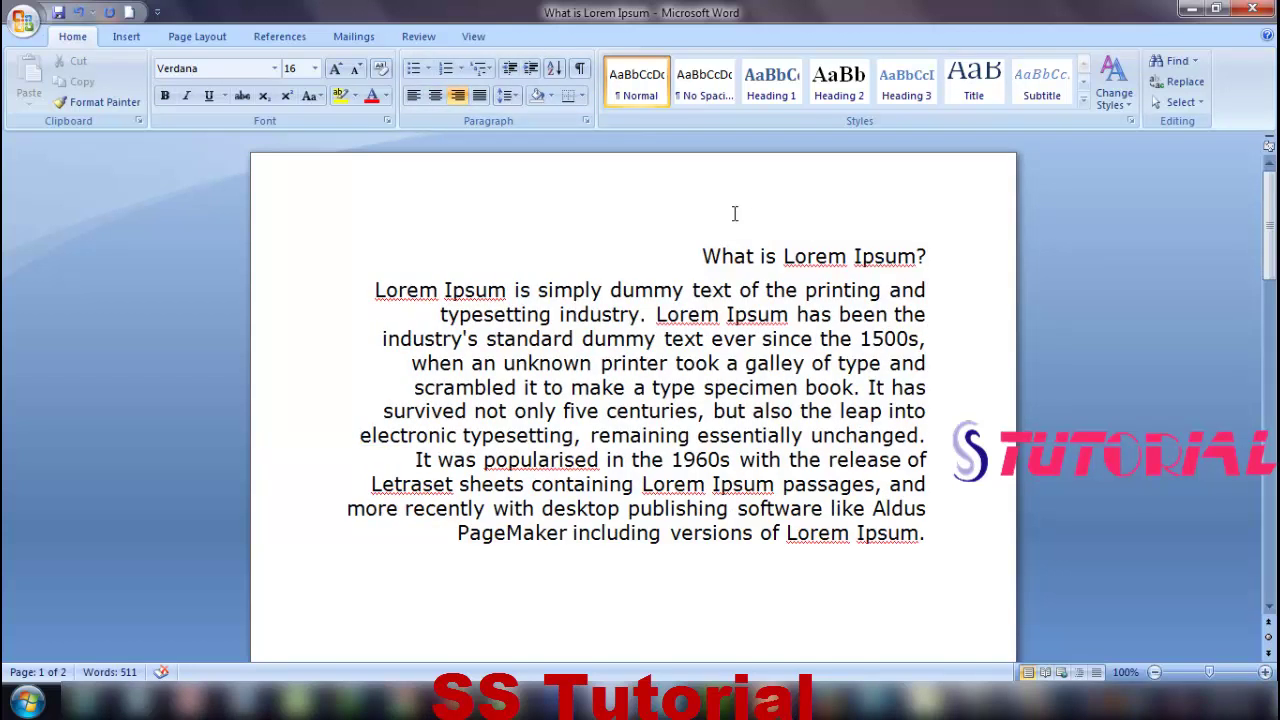
# - Justify the "What is Lorem Ipsum?" heading and its paragraph to both margins
pyautogui.click(704, 257)
pyautogui.moveTo(711, 262); pyautogui.dragTo(928, 540)
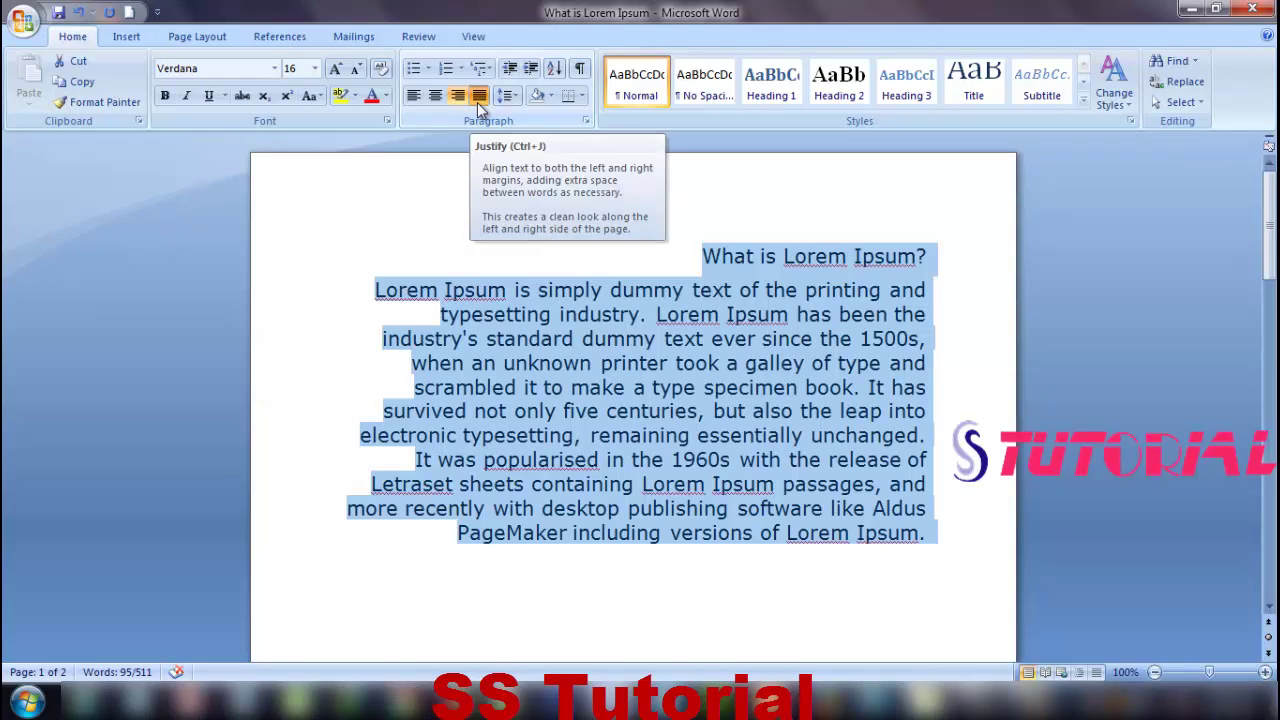
pyautogui.click(477, 102)
pyautogui.click(618, 232)
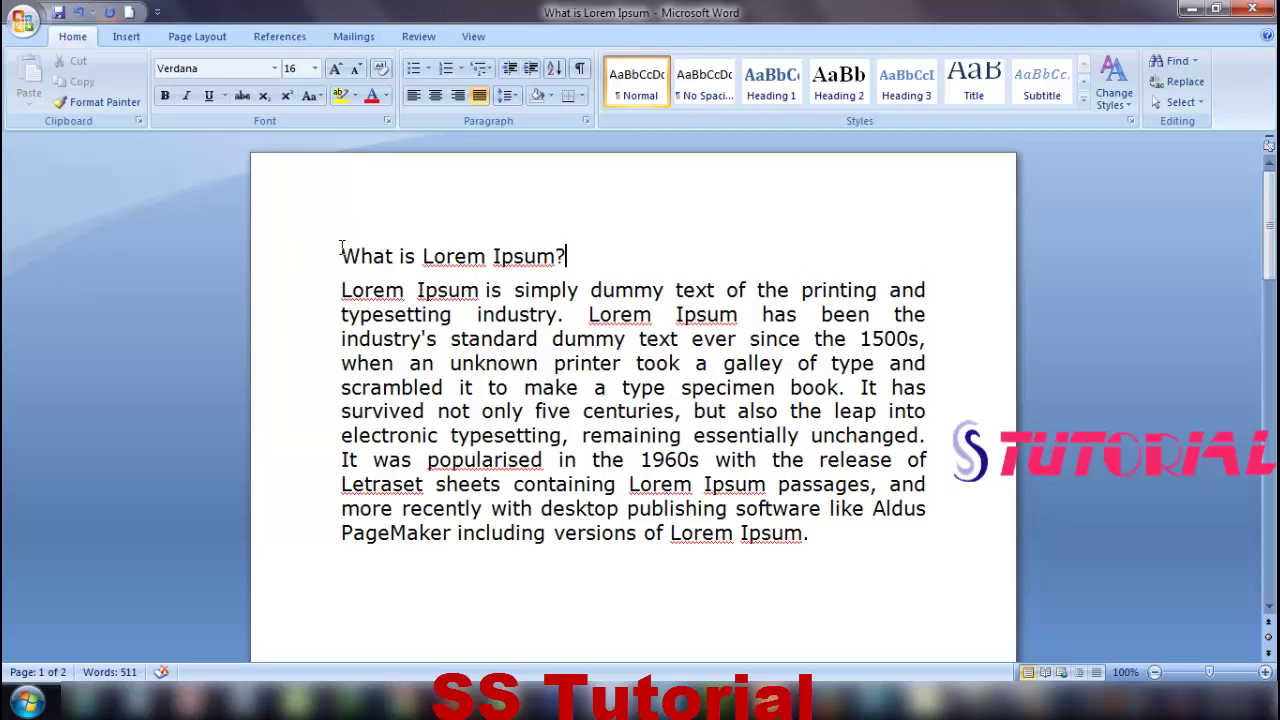
# - Apply justified alignment to the heading, the paragraph and the blank line following it
pyautogui.moveTo(341, 250); pyautogui.dragTo(820, 560)
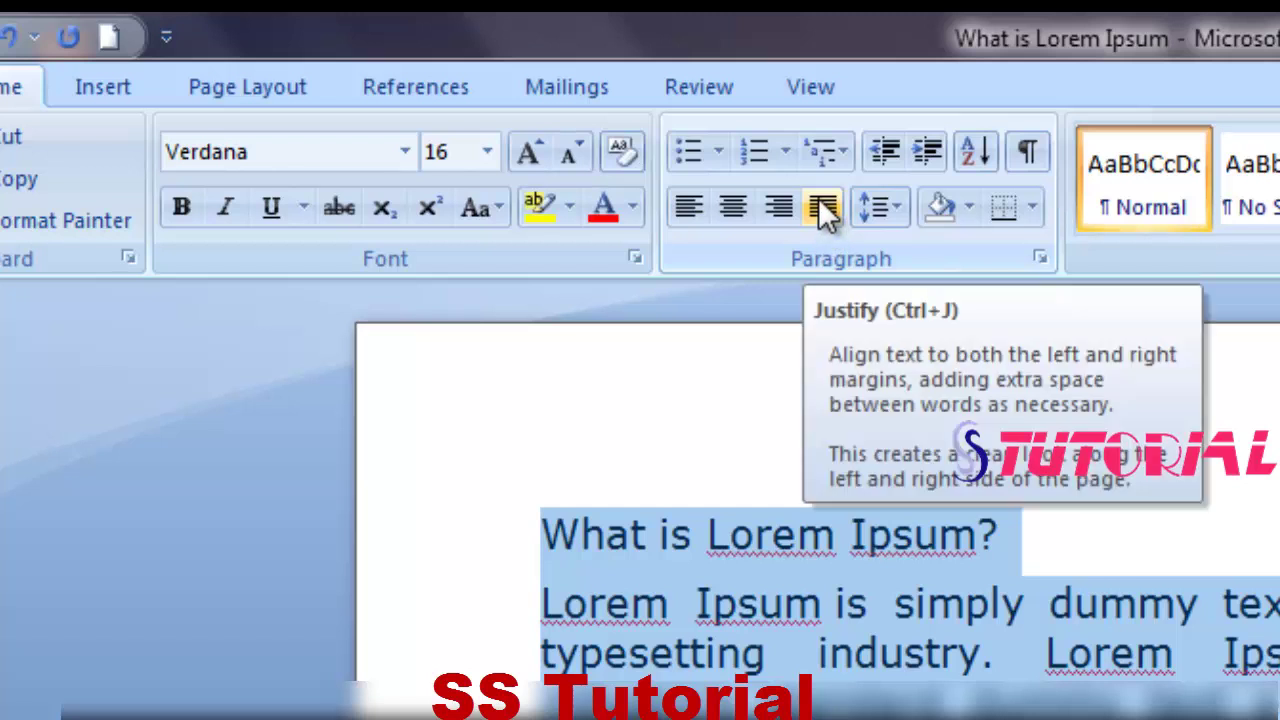
pyautogui.click(820, 211)
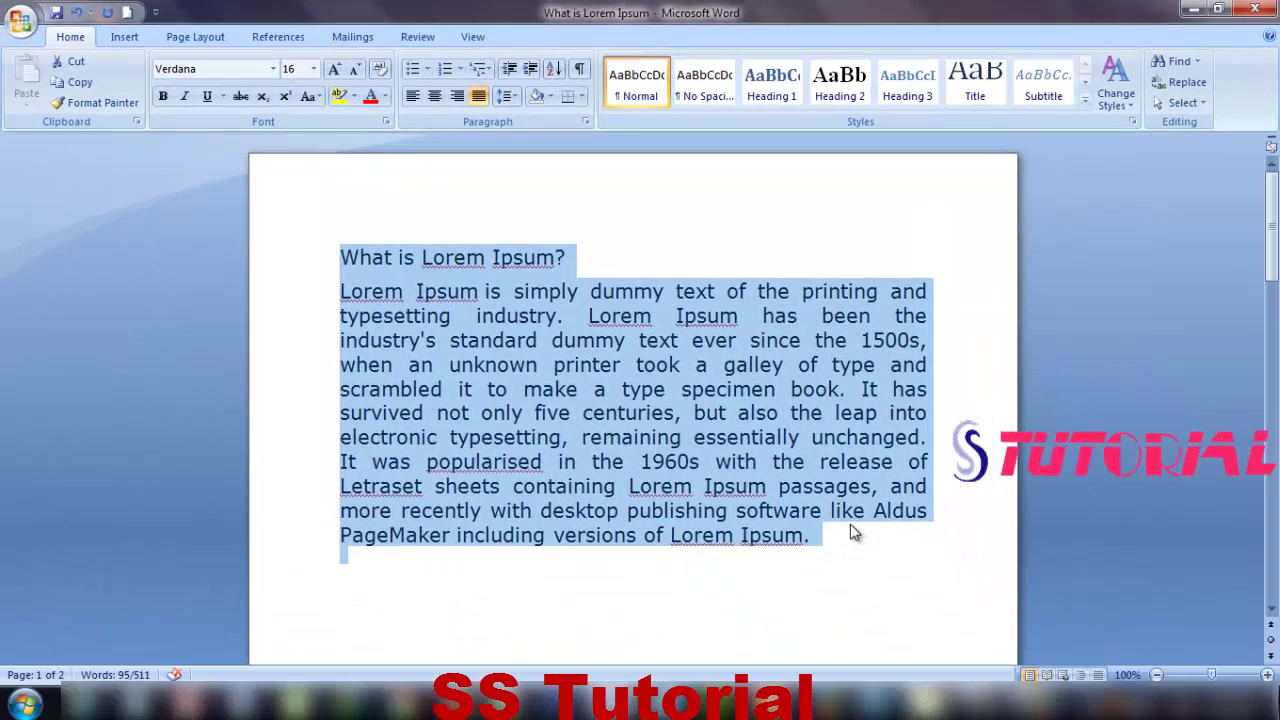
pyautogui.click(851, 530)
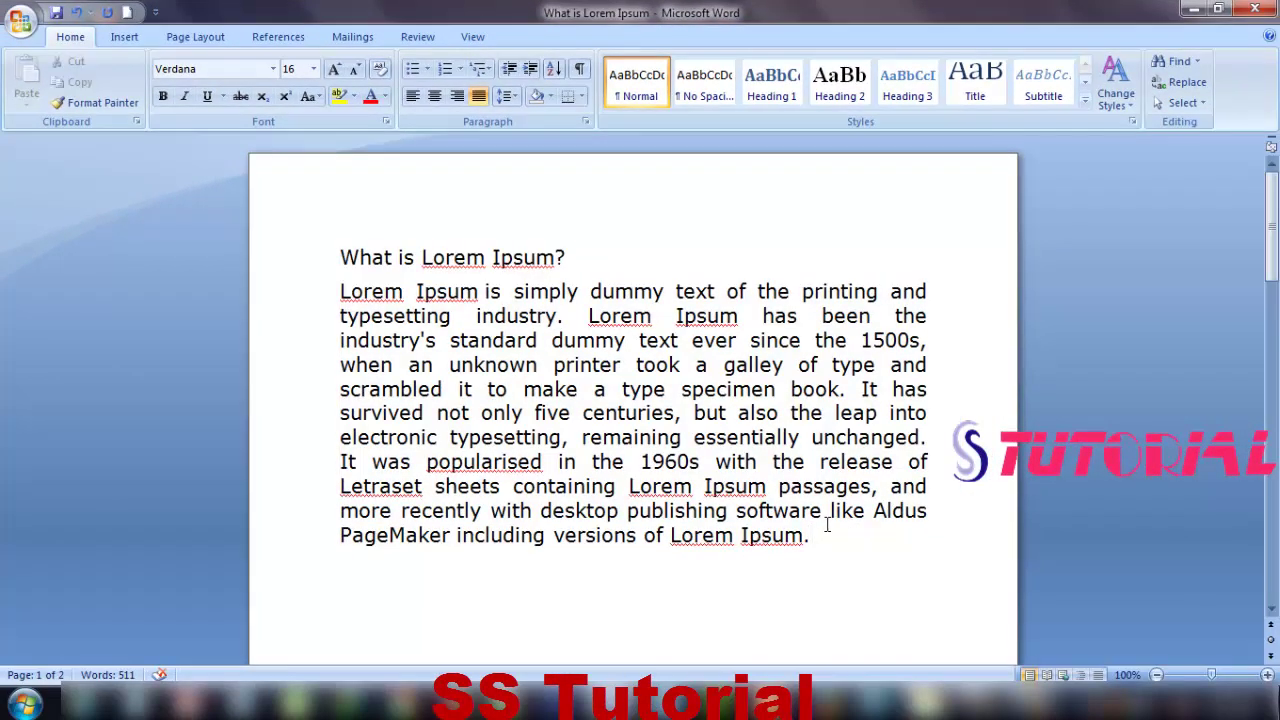
# - Turn justification off and back on for the heading and its paragraph
pyautogui.moveTo(817, 533); pyautogui.dragTo(358, 258)
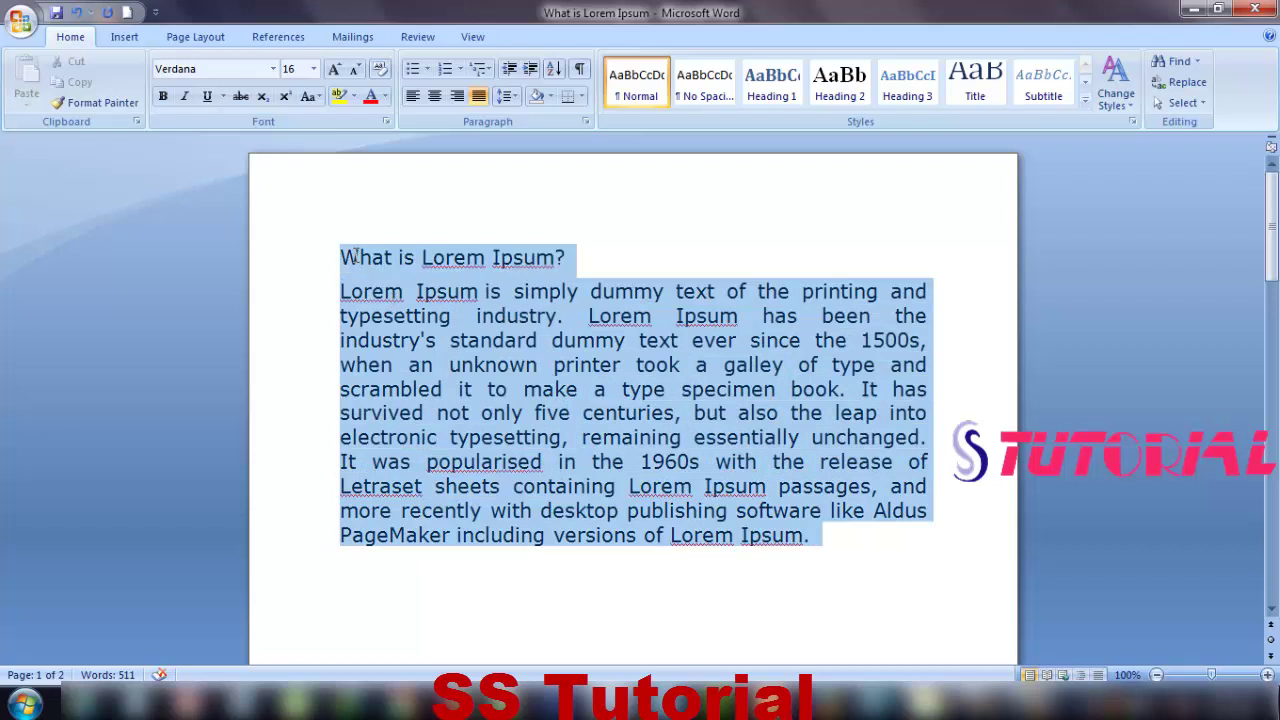
pyautogui.click(480, 94)
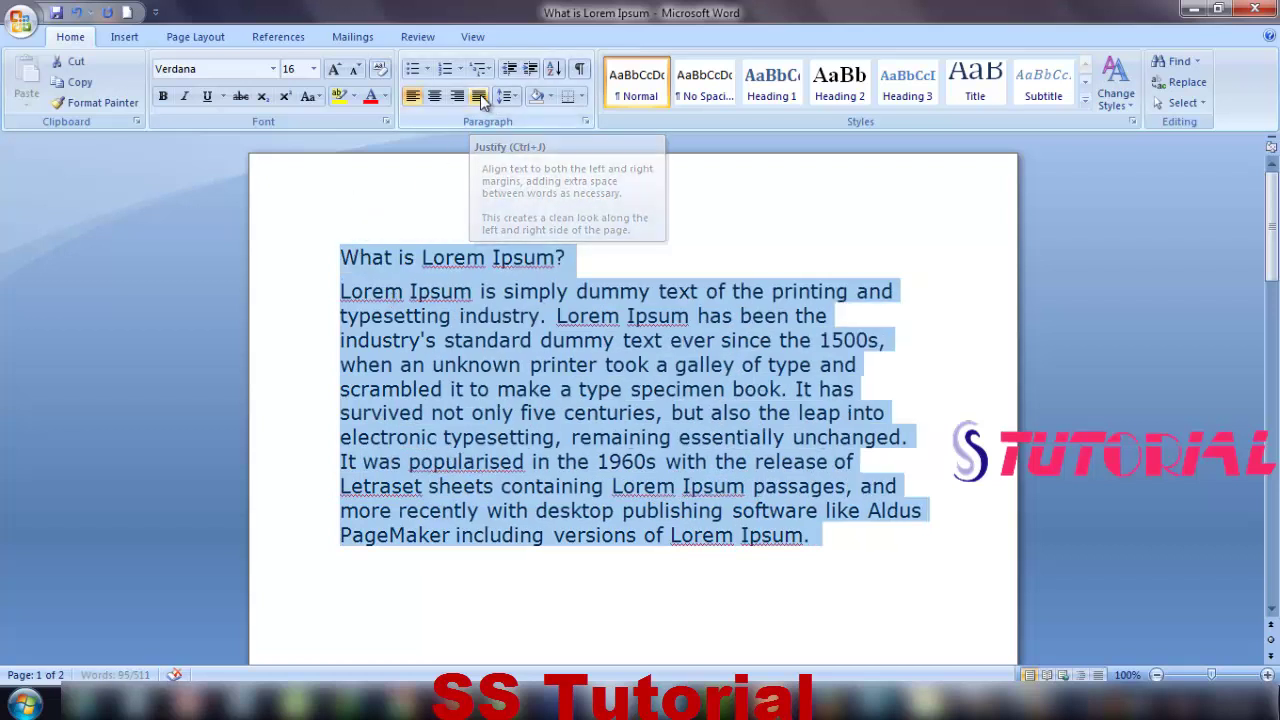
pyautogui.click(480, 94)
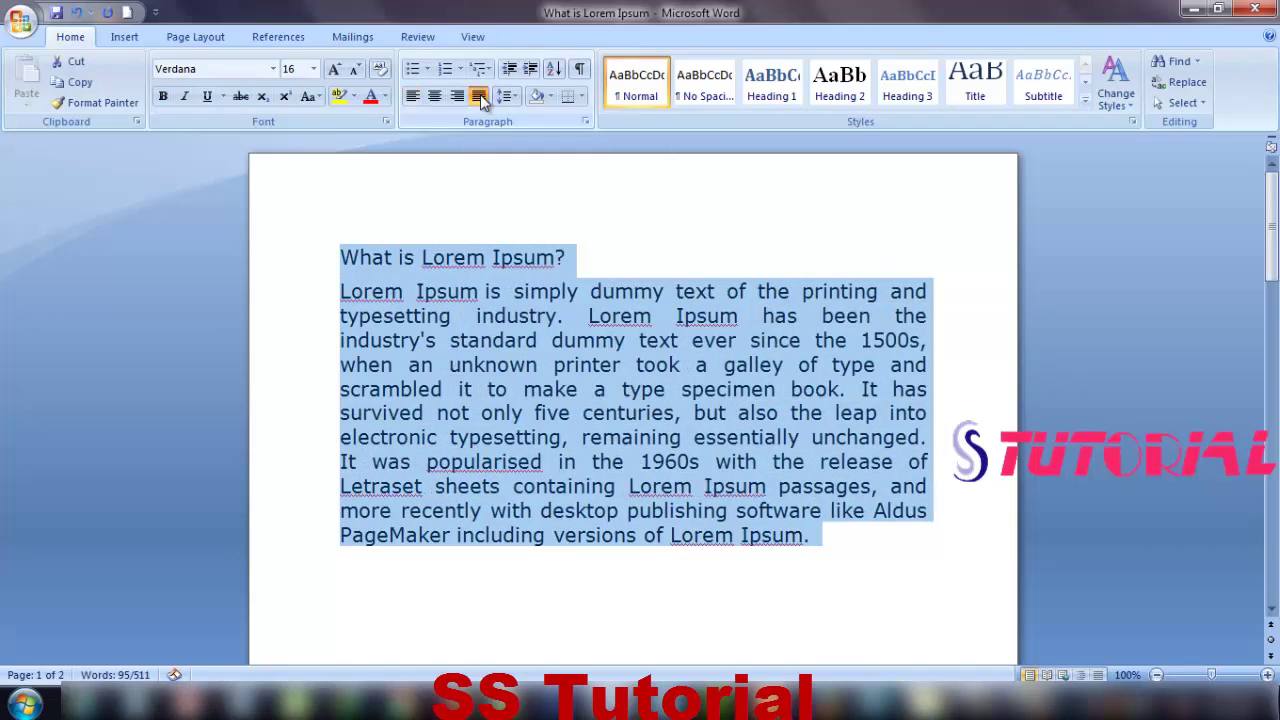
pyautogui.click(666, 234)
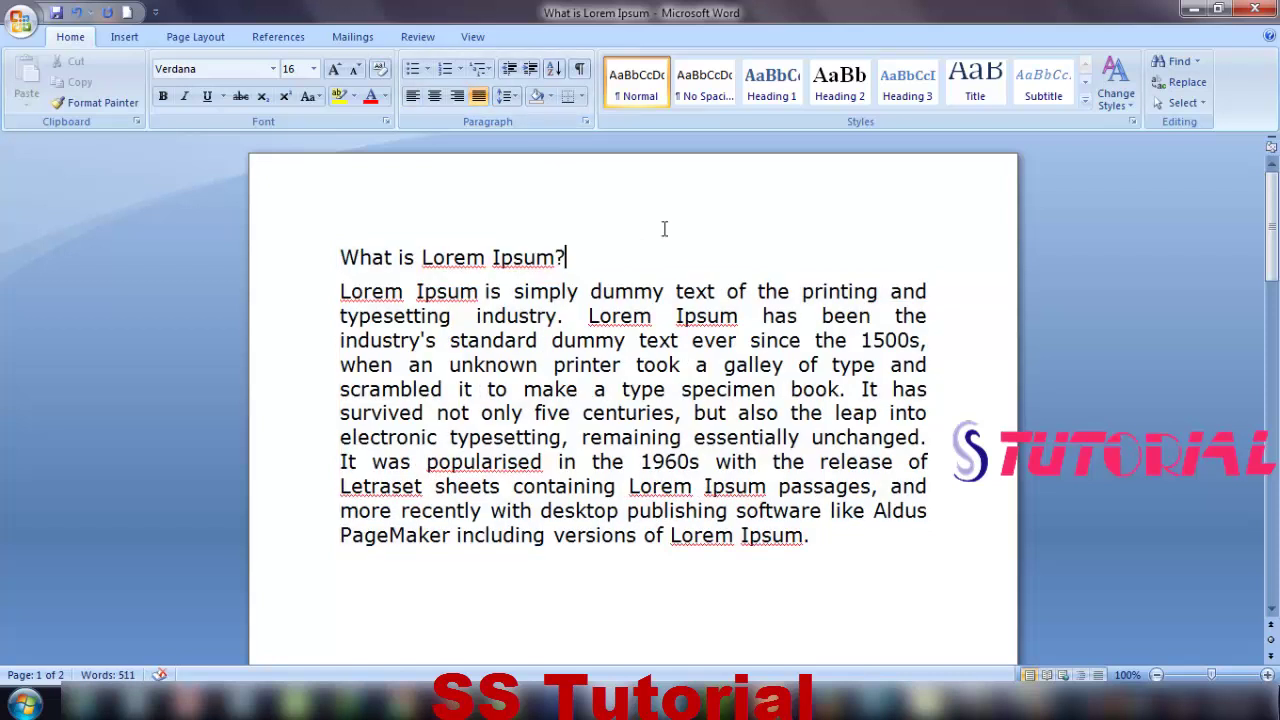